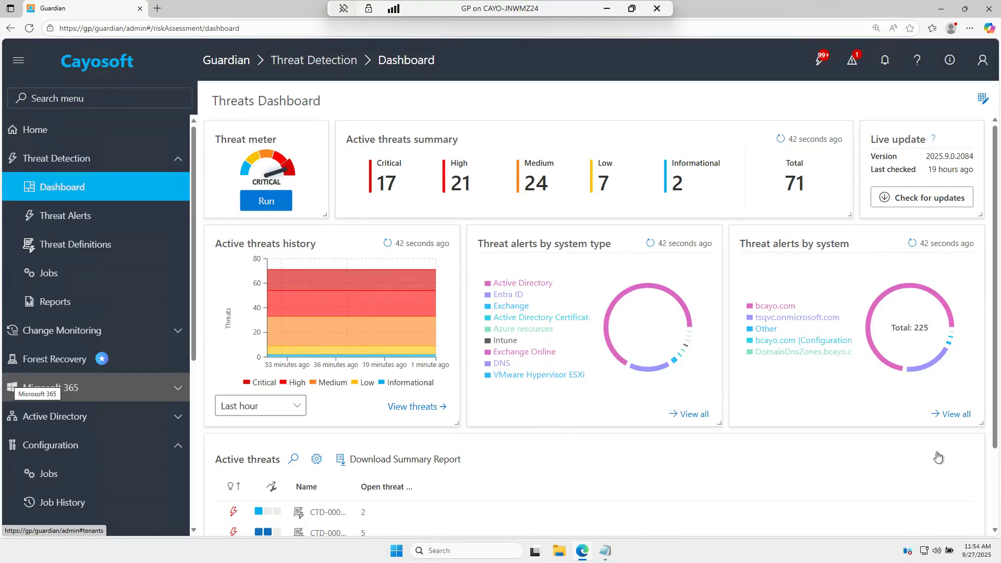
- Check for live updates and start a threat detection run from the Threats Dashboard
click(937, 201)
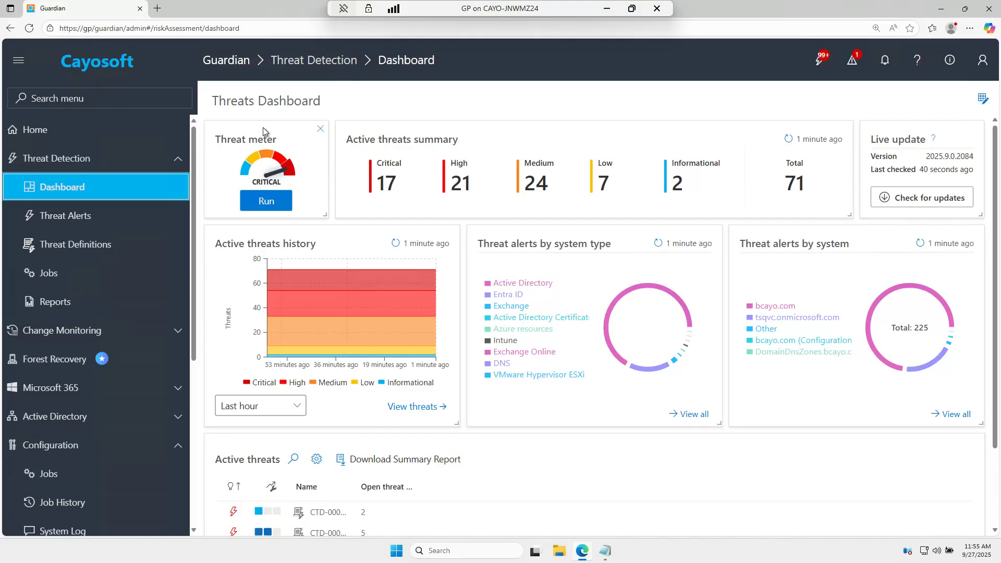
click(277, 206)
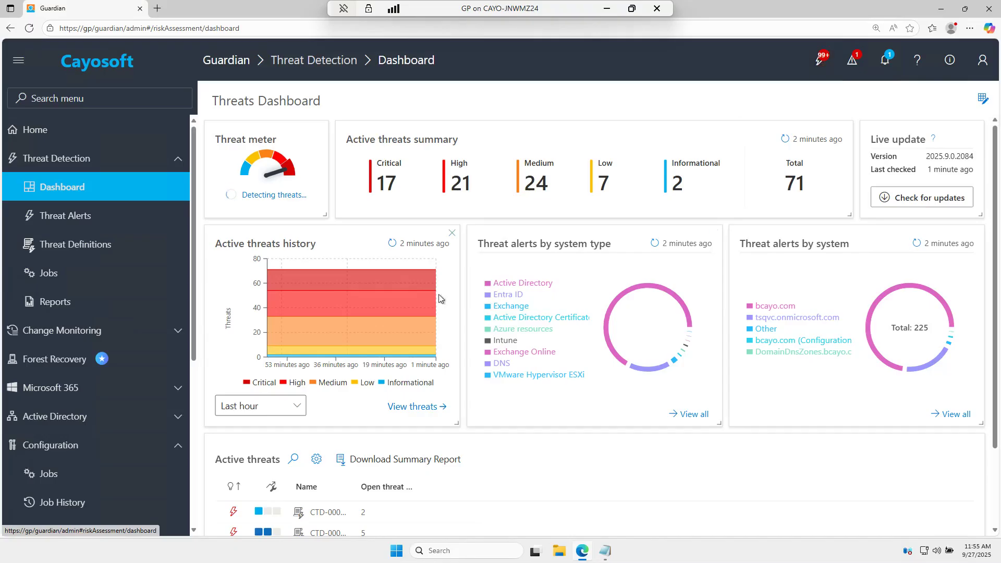
mouse_move(245, 325)
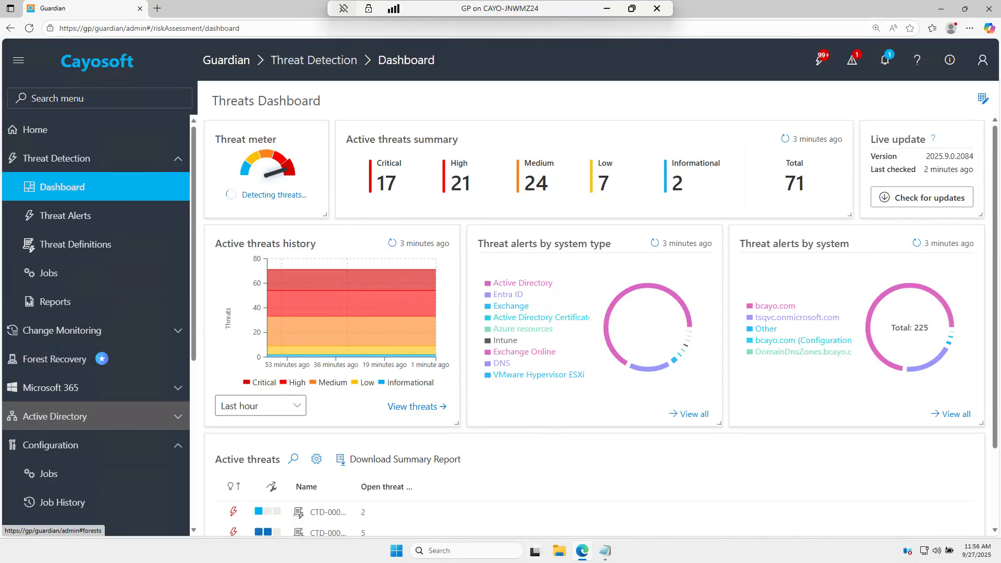
scroll(412, 412, down, 1)
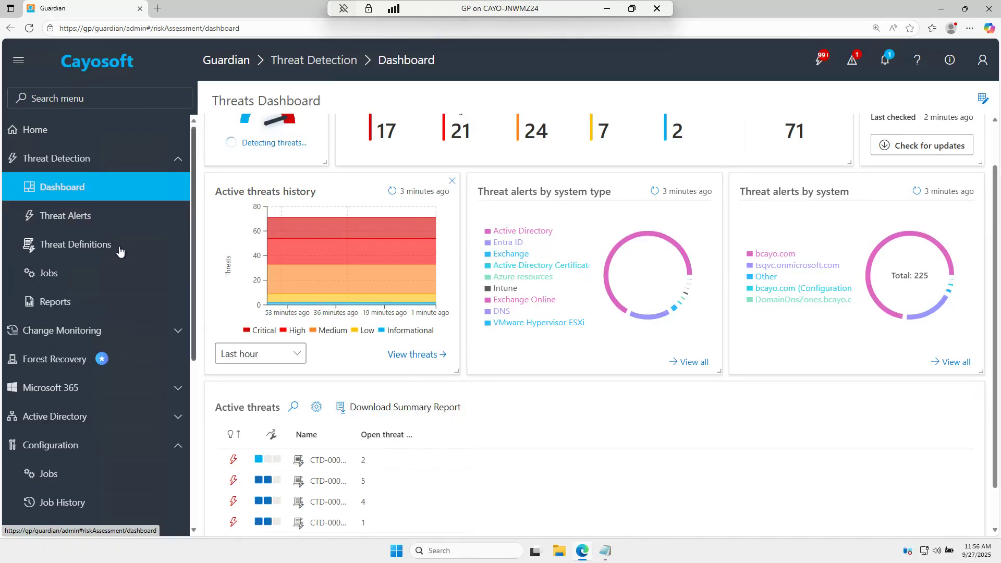
- Run the "Reporting Job - Threats summary report" from the Threat Detection jobs
click(75, 279)
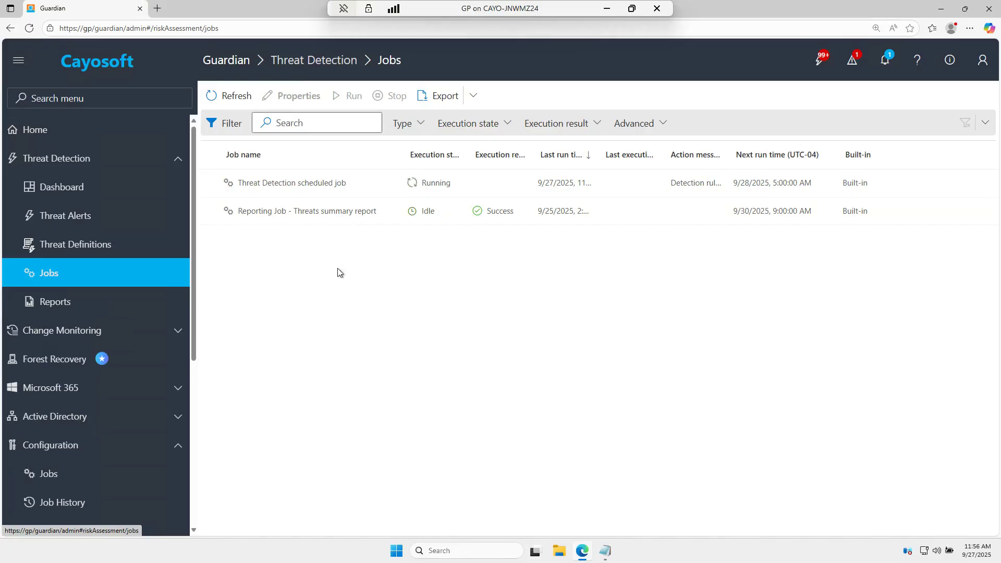
click(215, 216)
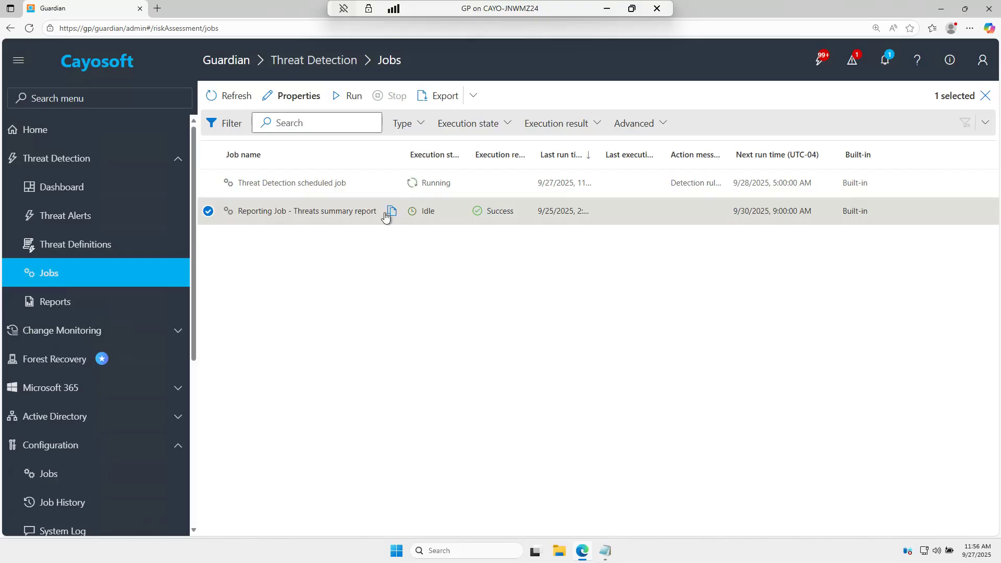
click(357, 101)
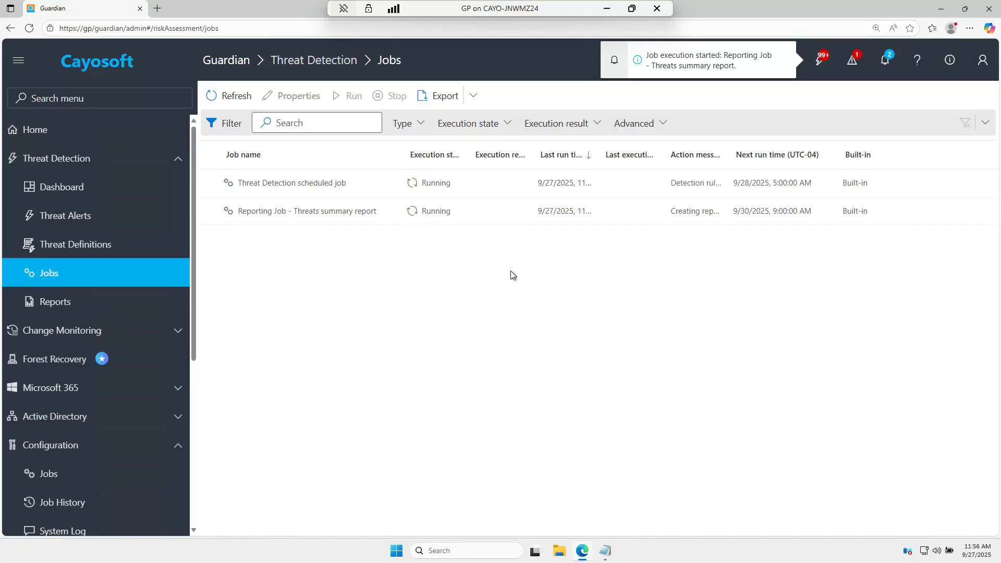
click(67, 301)
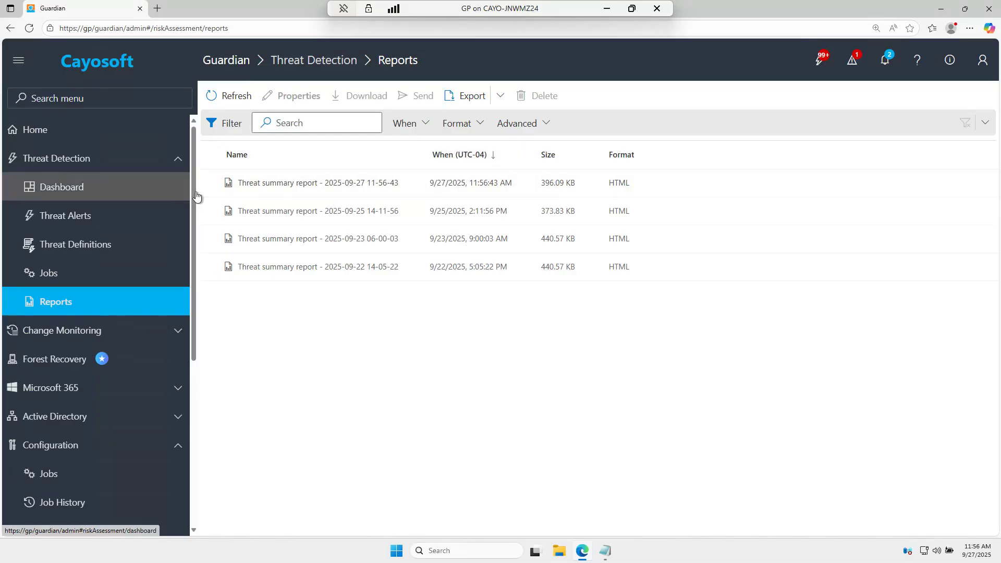
click(306, 191)
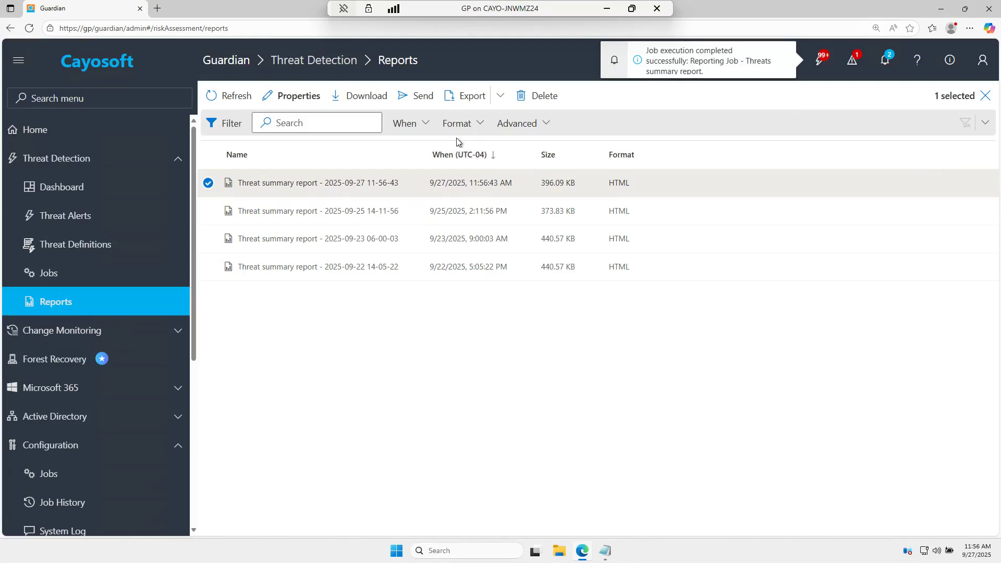
click(371, 96)
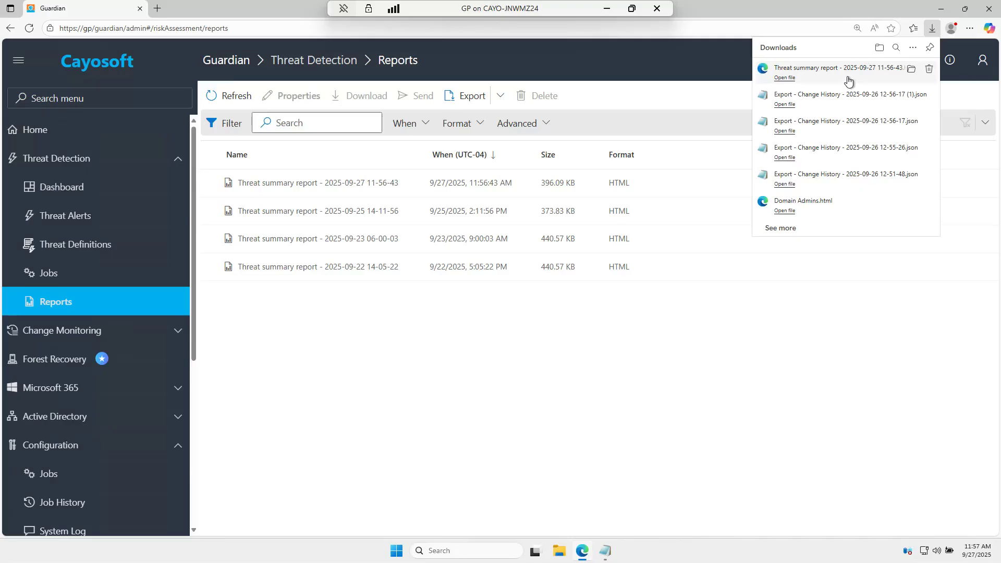
click(810, 80)
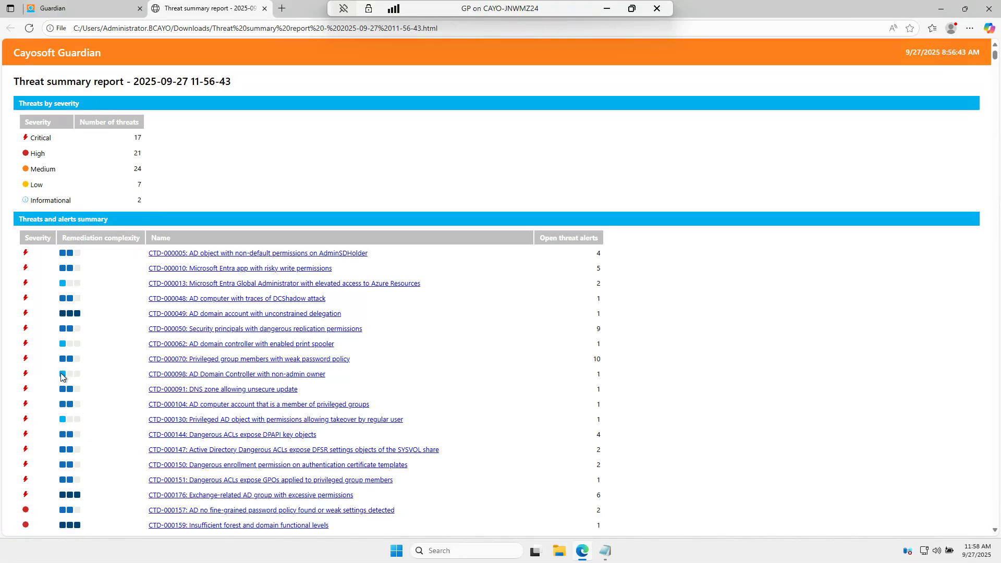
- Review the details of threat CTD-000098 in the report, return to the summary and close the report
click(218, 378)
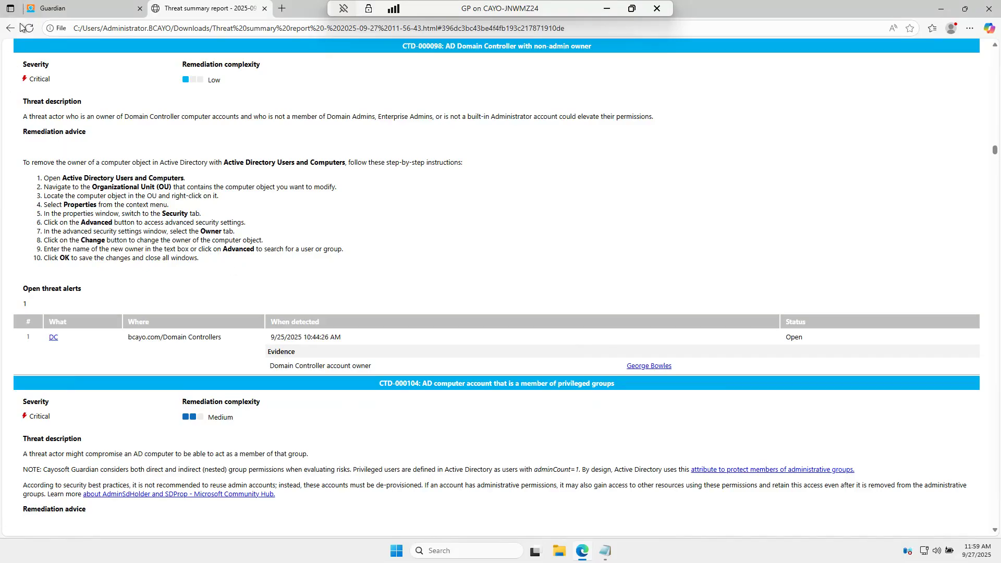
scroll(148, 132, up, 9)
scroll(149, 133, up, 7)
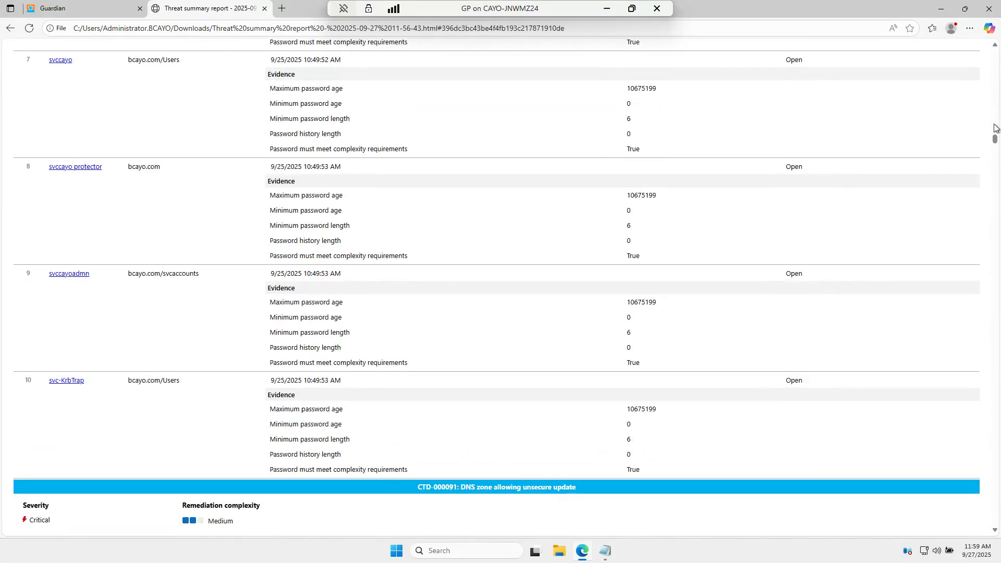
drag(995, 139, 997, 25)
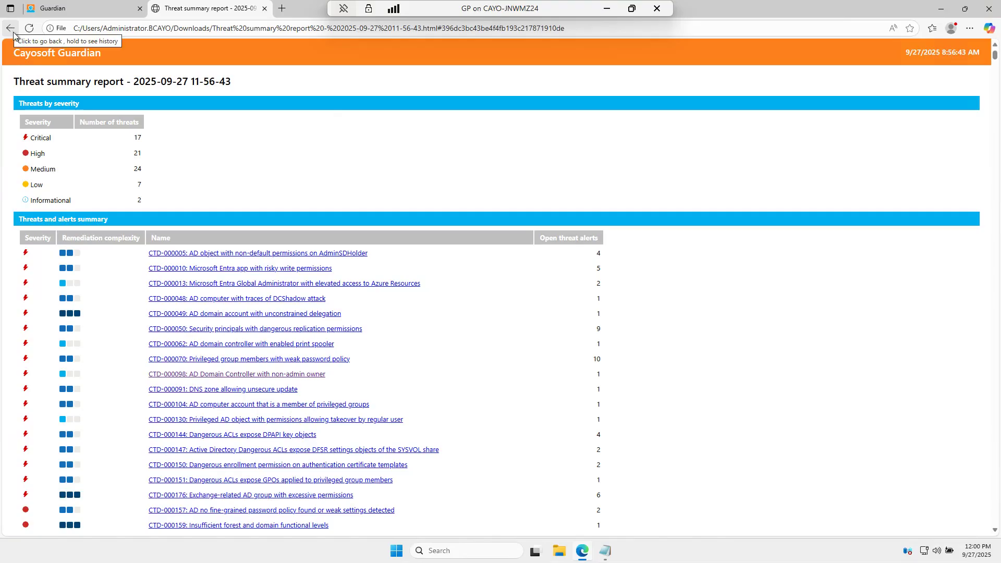
click(264, 9)
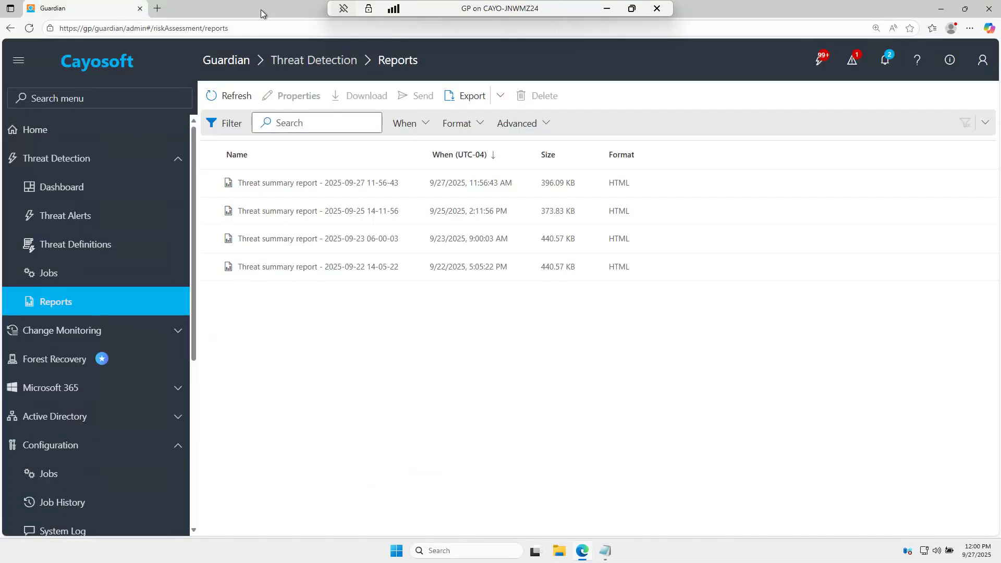
- Clear the search text from the Threat Alerts list and view the saved queries
click(95, 218)
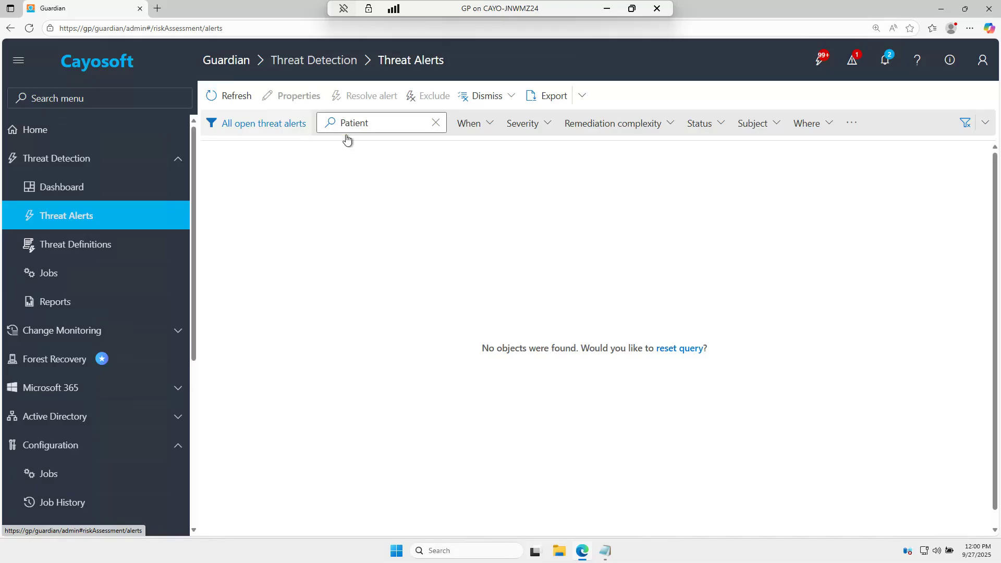
click(425, 128)
click(437, 124)
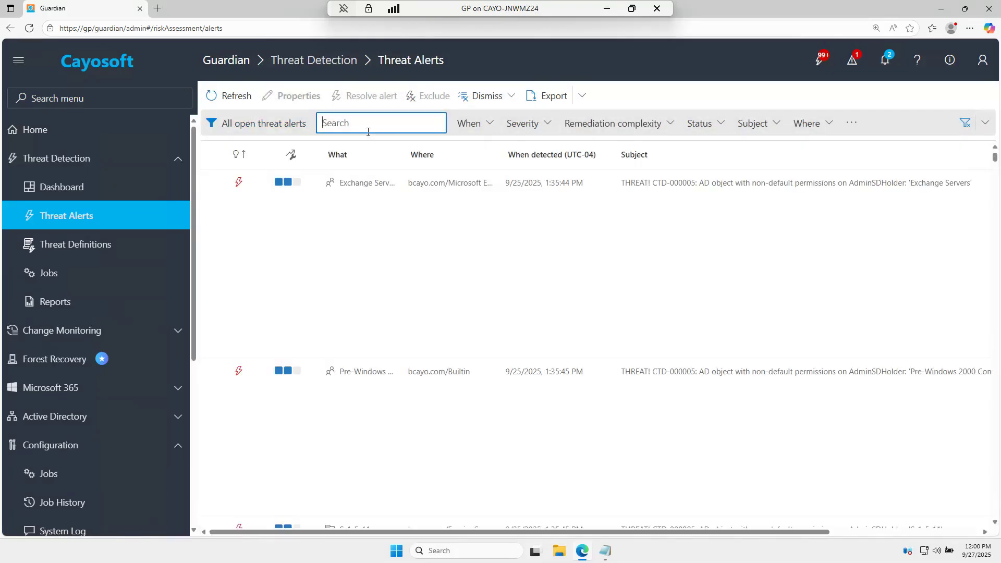
click(230, 126)
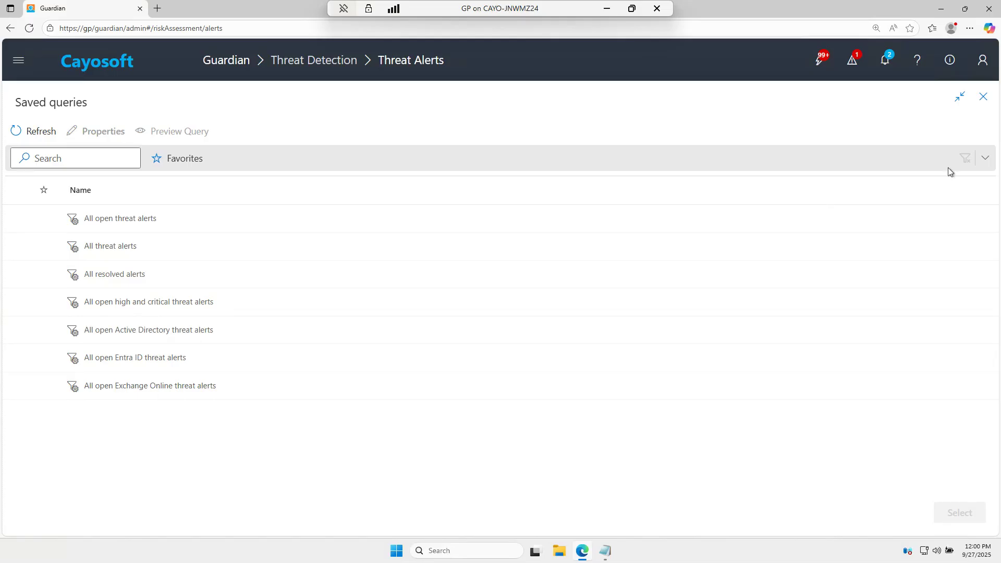
click(983, 97)
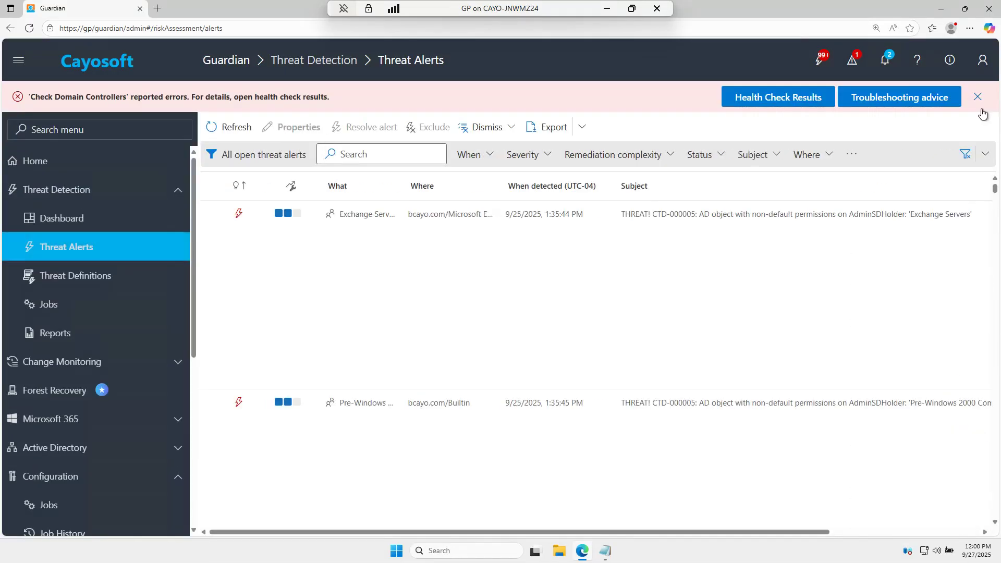
- Review the remediation advice and exclusion option for resolving the CTD-000005 Exchange Servers alert, without resolving it
click(208, 214)
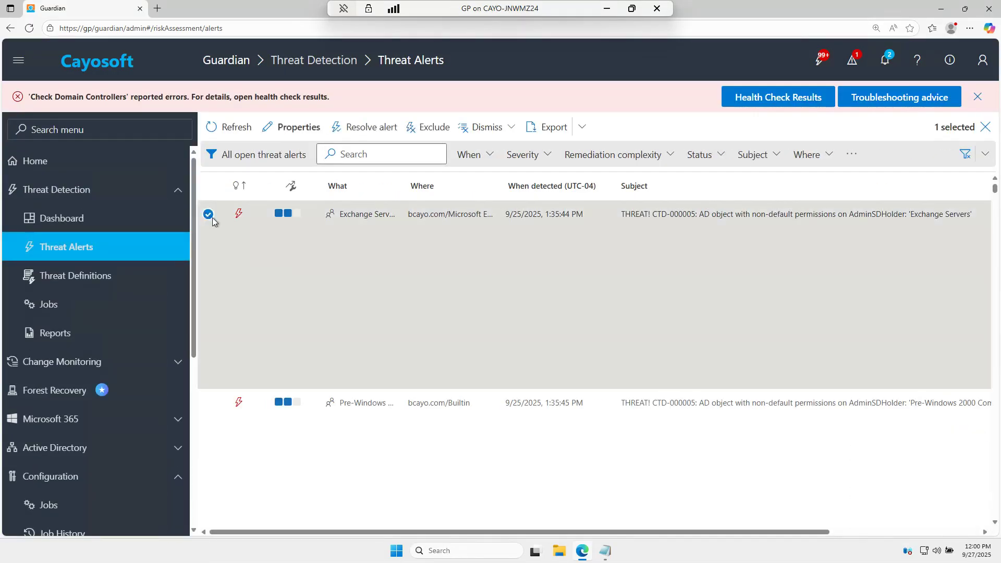
click(366, 132)
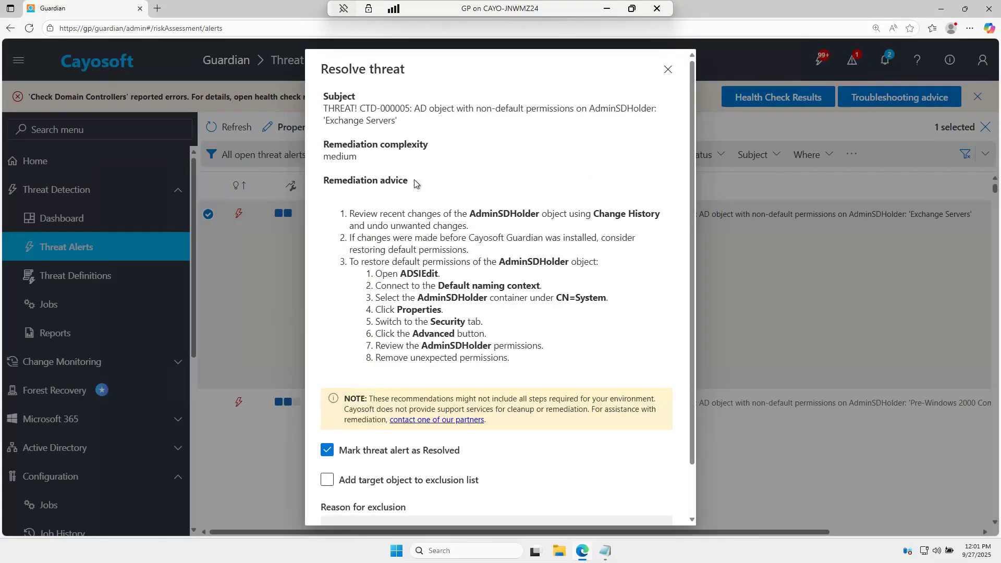
scroll(417, 184, down, 2)
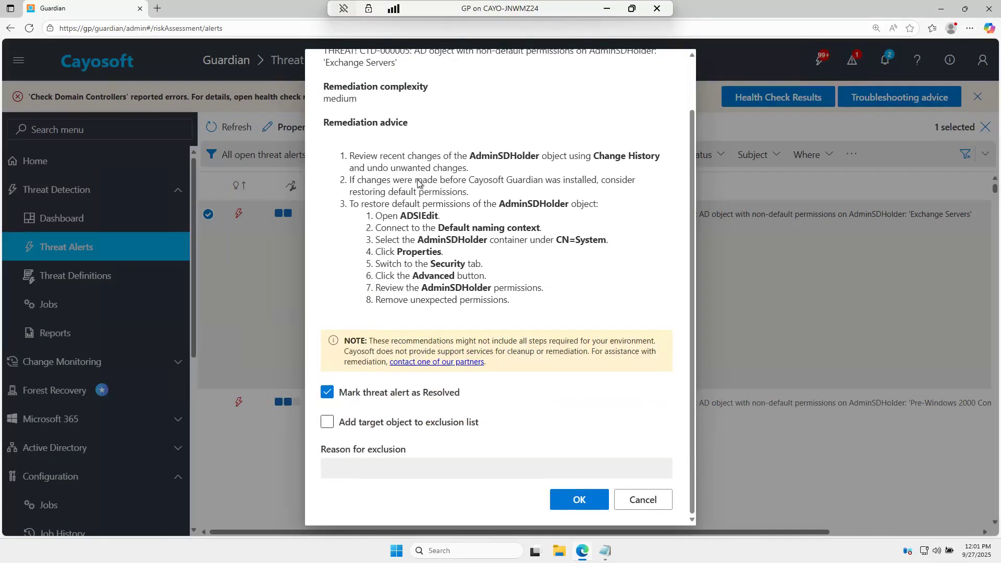
click(328, 423)
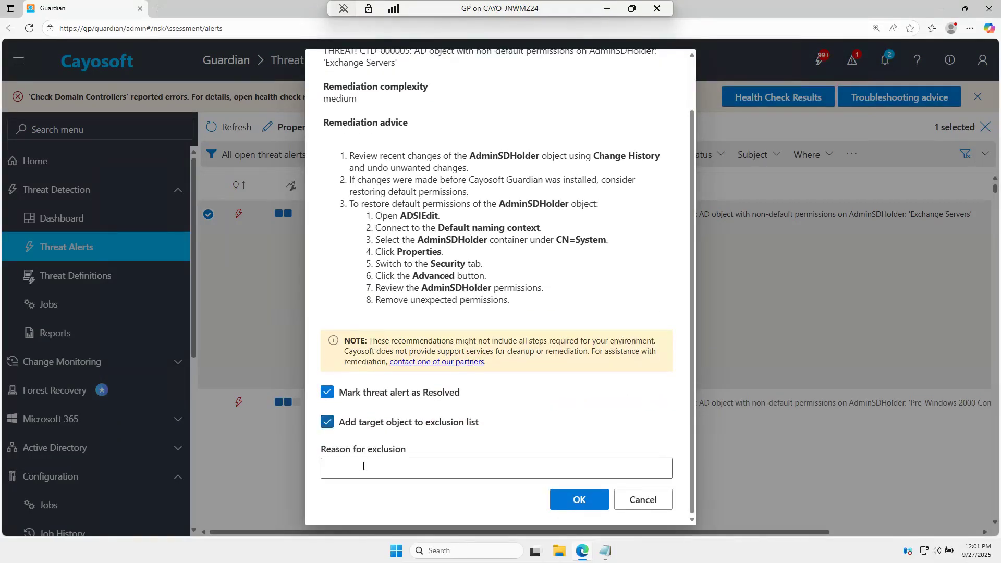
click(361, 468)
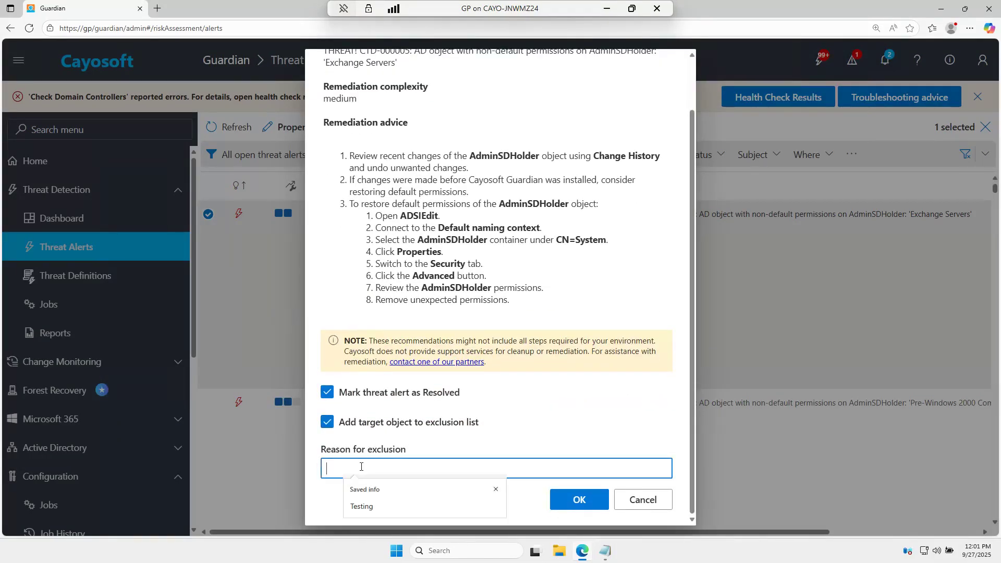
click(643, 500)
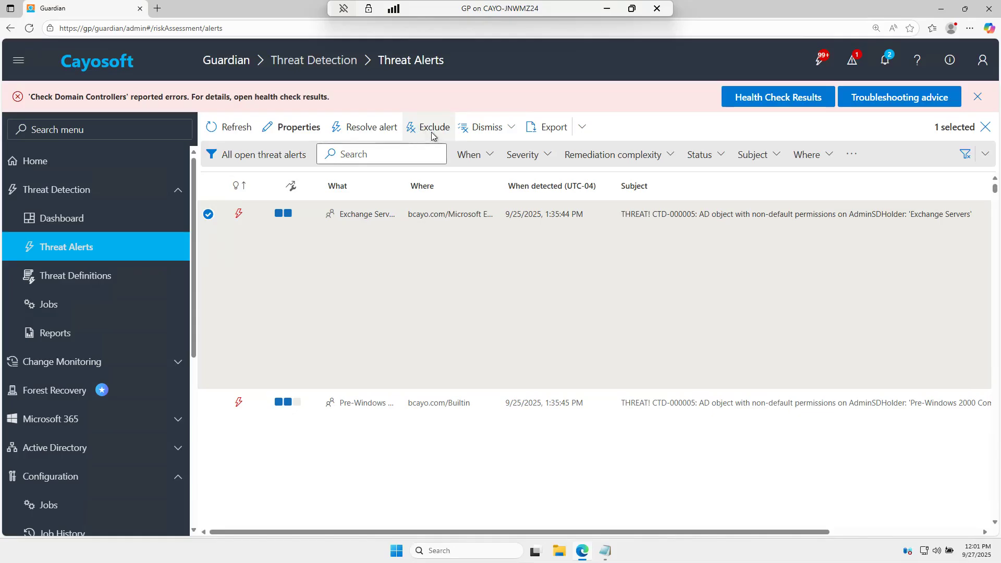
- View the exclude and dismiss confirmations for the selected Exchange Servers alert, declining both
click(432, 136)
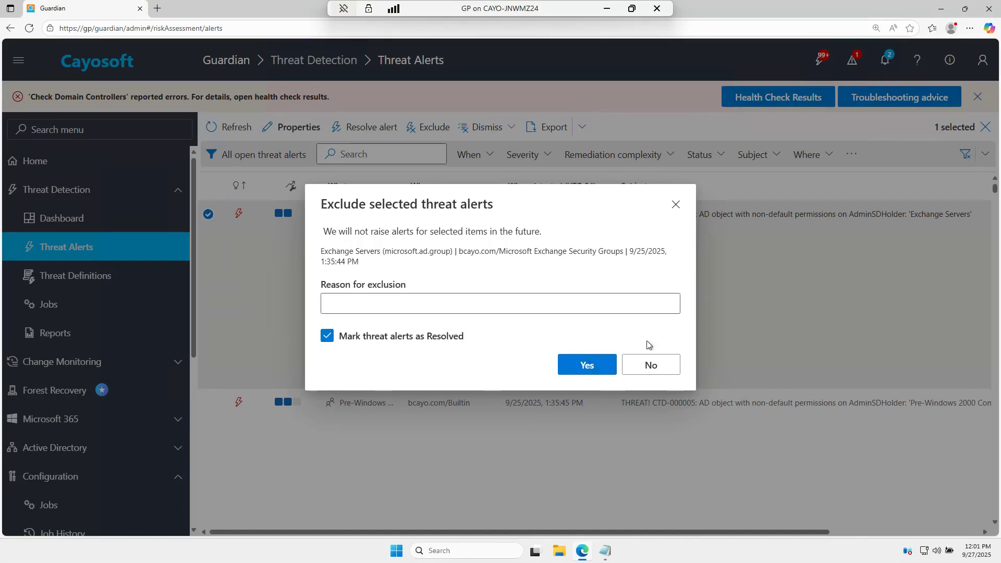
click(655, 365)
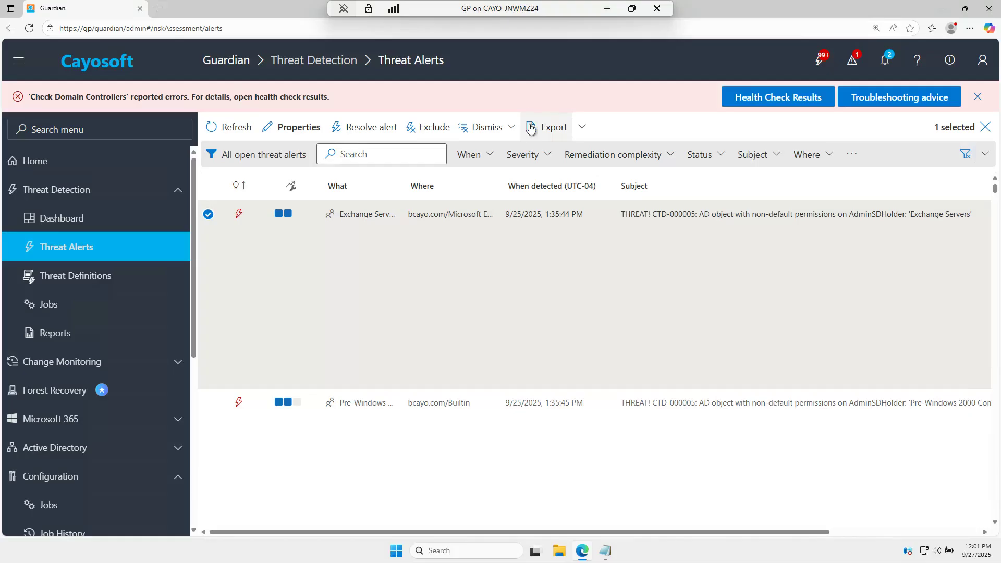
click(499, 132)
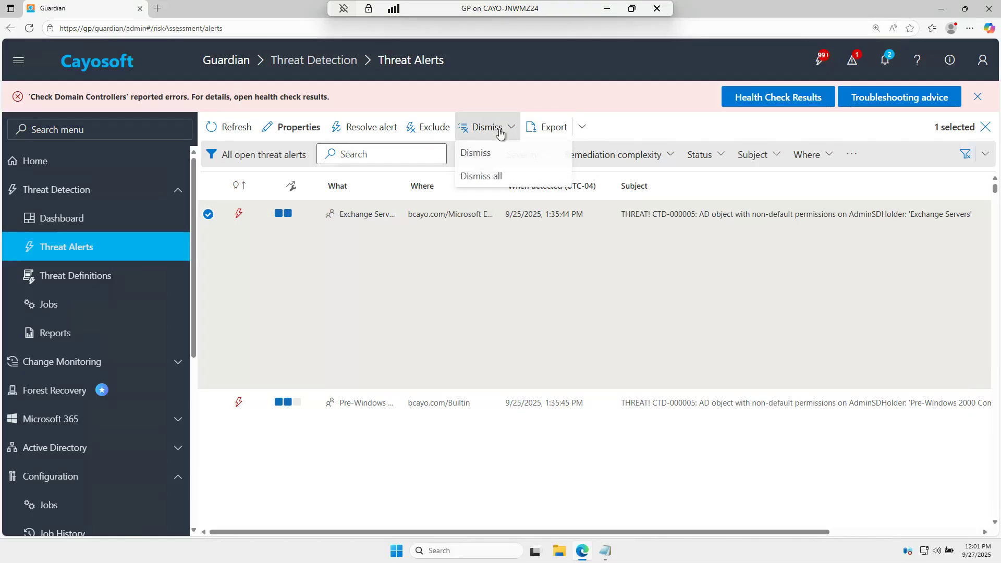
click(484, 152)
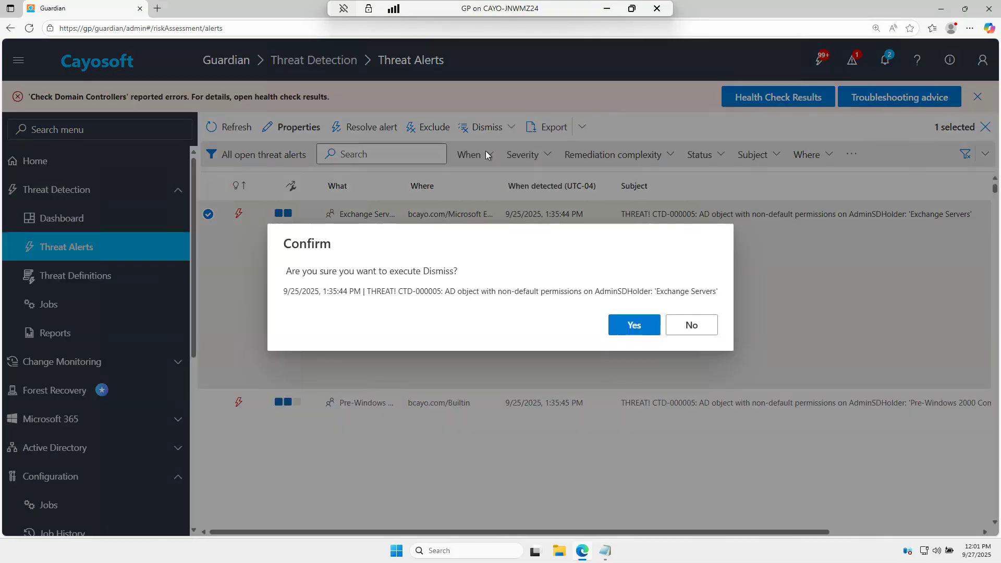
click(697, 326)
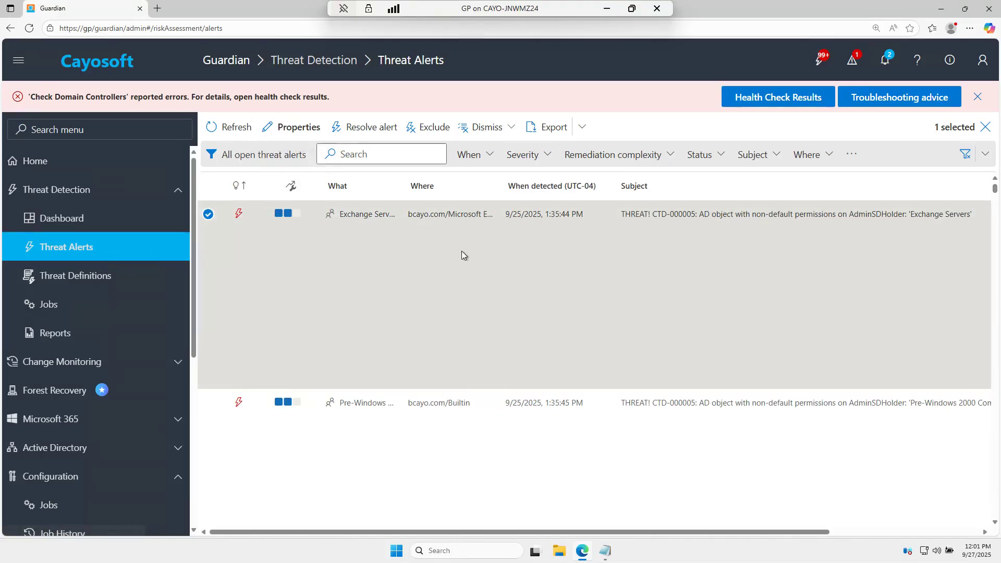
- View the time range filter options and set the threat alerts' severity filter to Critical
click(492, 157)
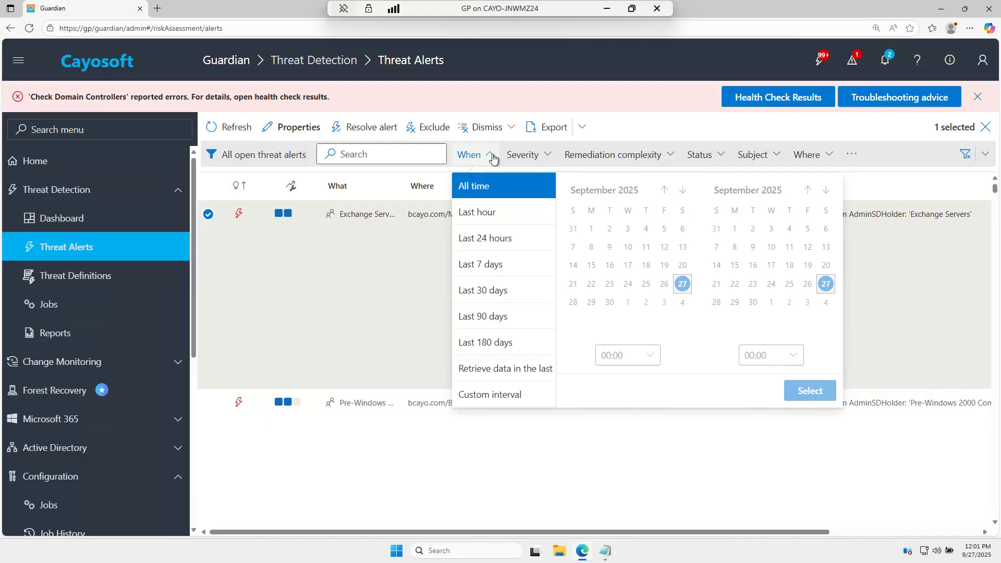
click(491, 156)
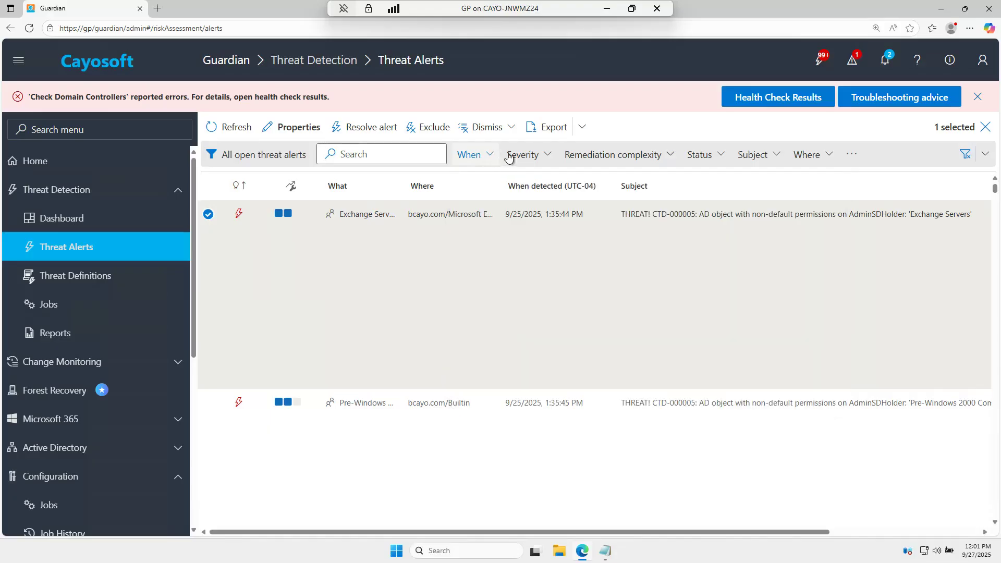
click(546, 156)
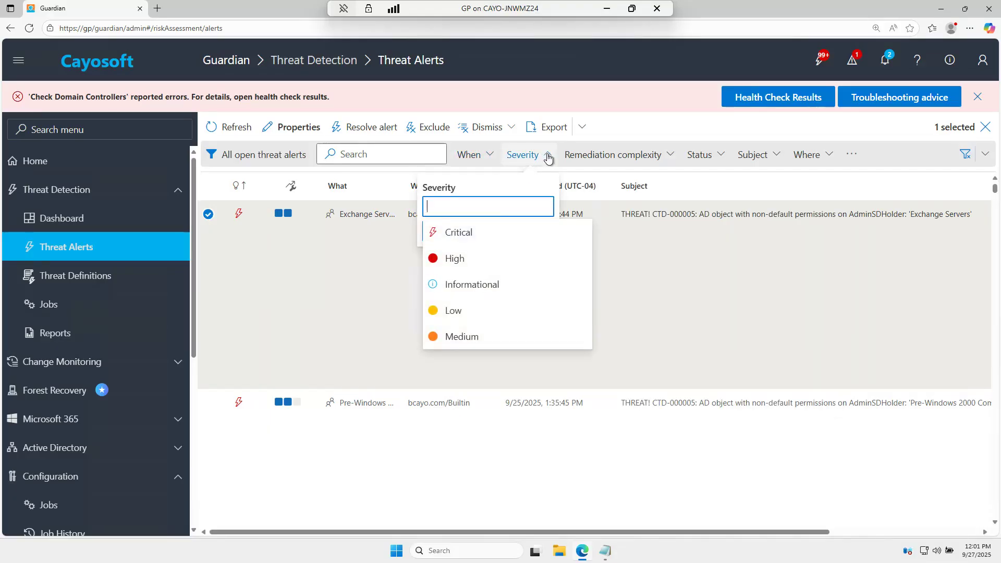
click(504, 239)
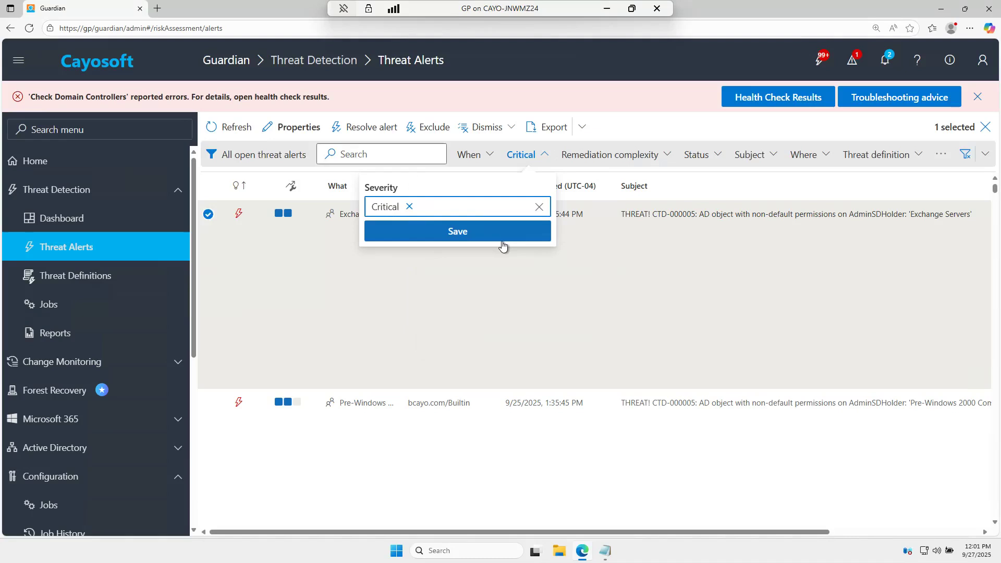
click(504, 240)
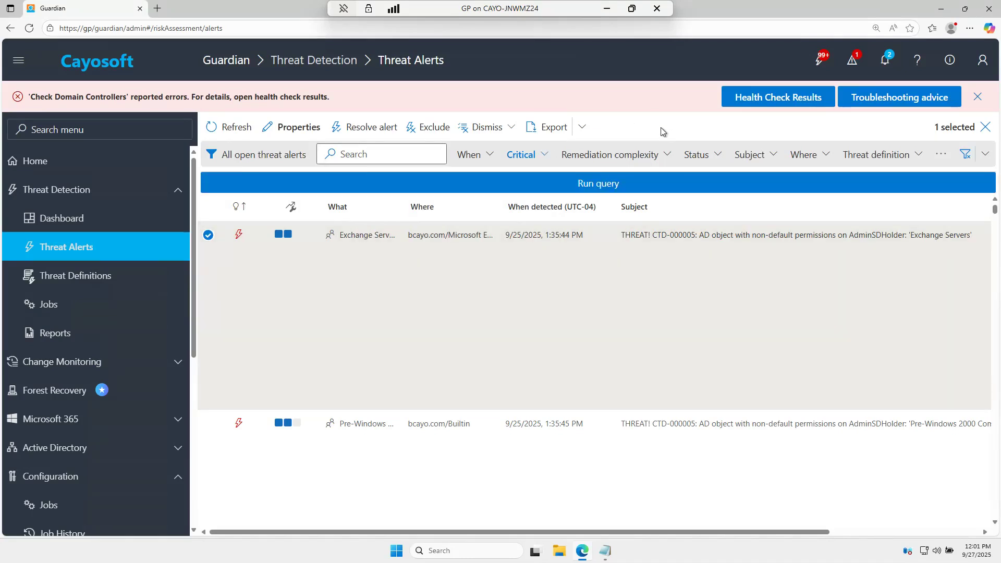
- Set the threat alerts' remediation complexity filter to Low and save it
click(667, 156)
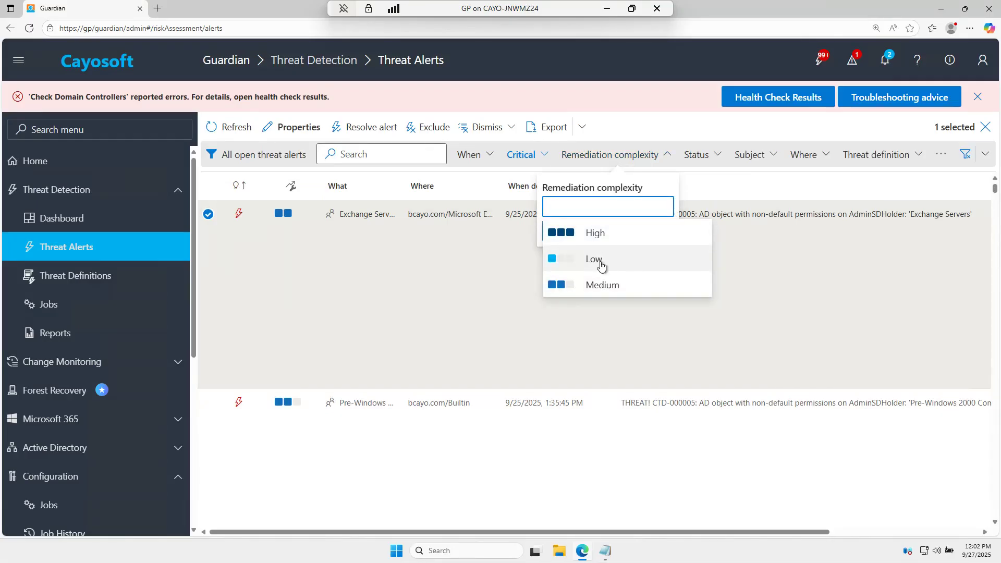
click(600, 260)
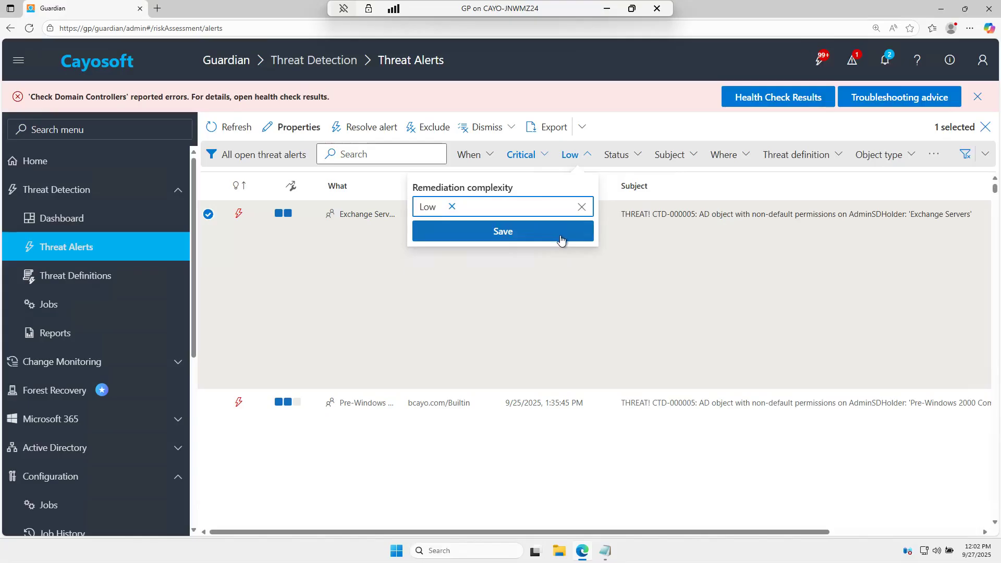
click(563, 234)
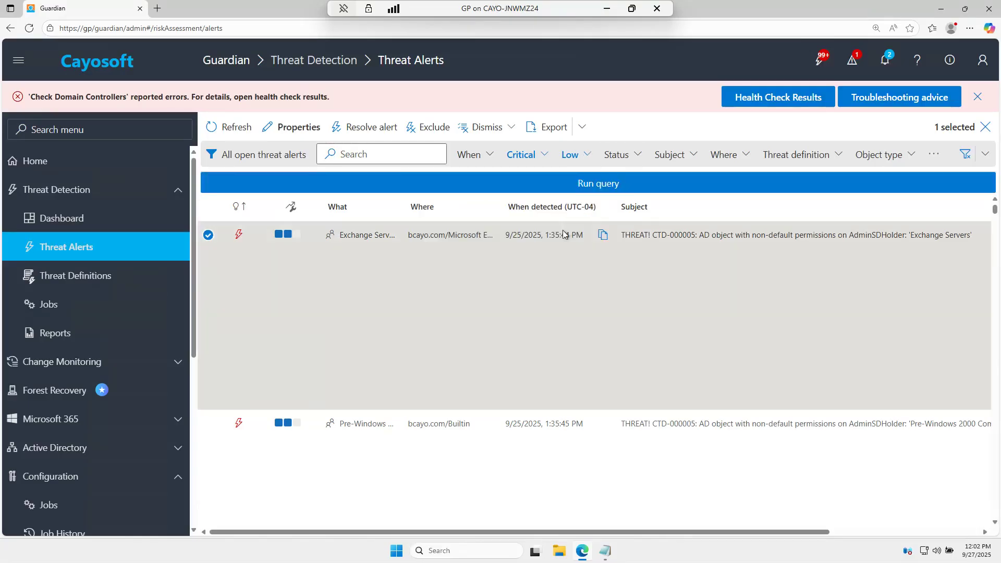
- View the options of the Status and Threat definition filters without choosing any
click(634, 155)
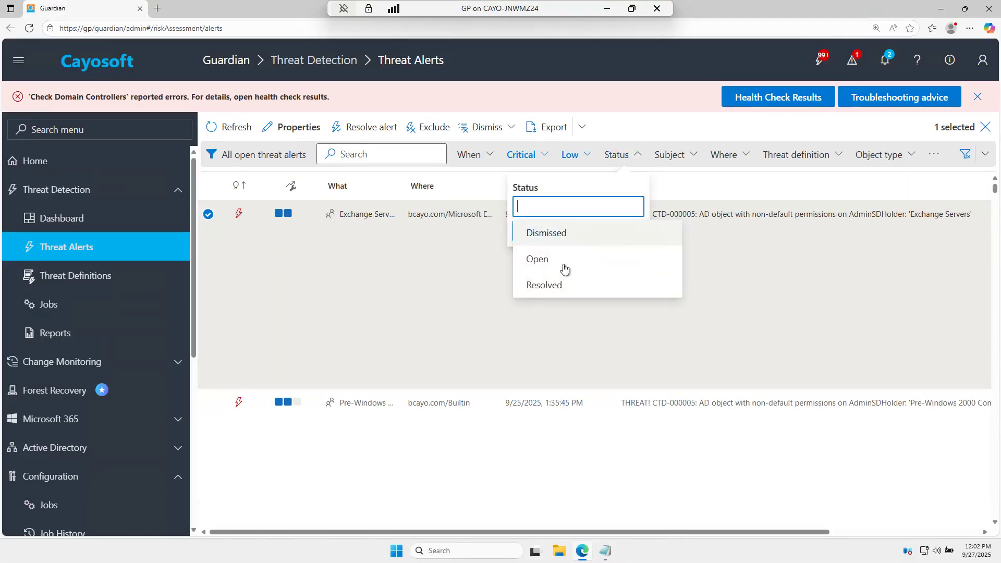
click(780, 346)
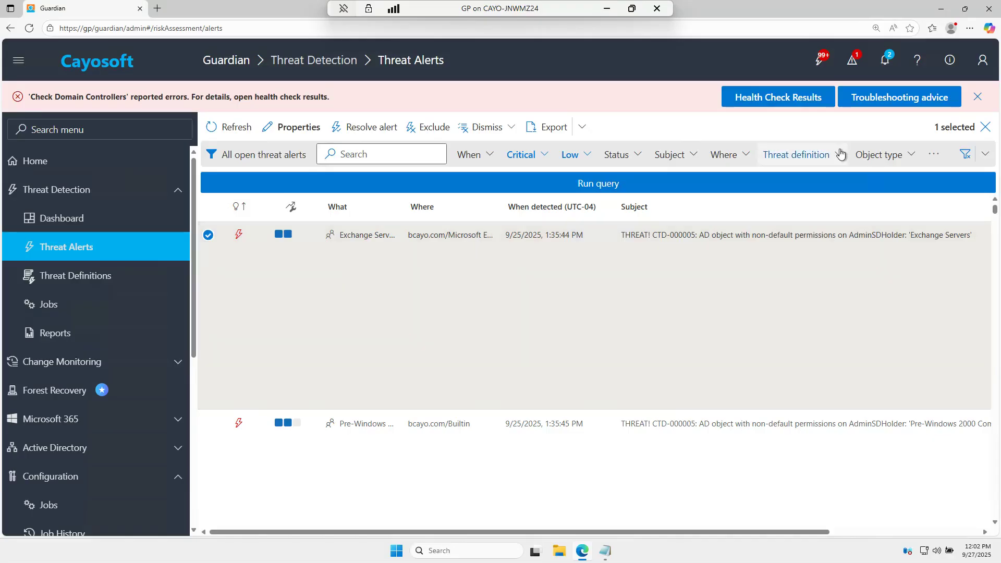
click(796, 154)
click(643, 333)
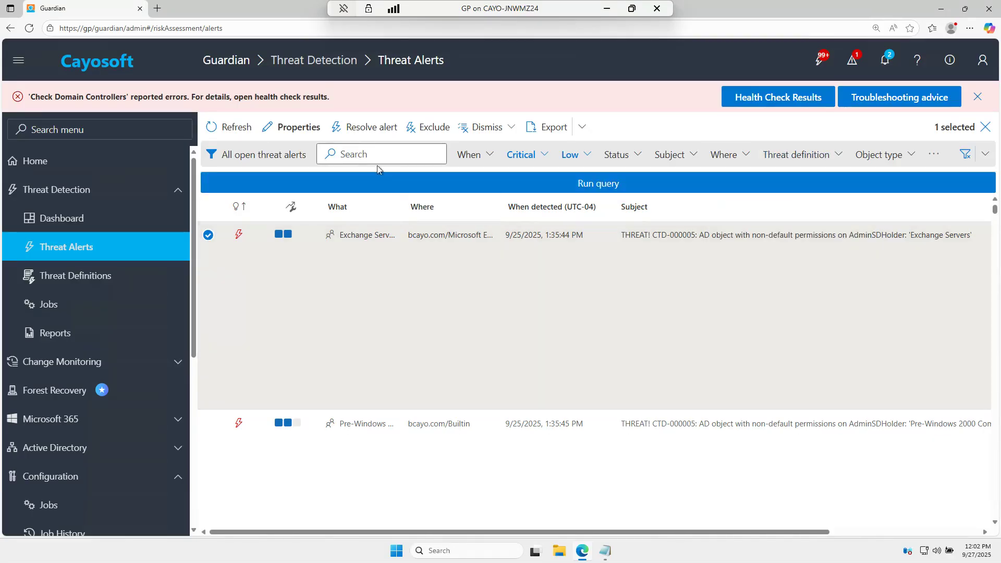
- Search the threat alerts for "admin" with the Critical and Low filters applied
click(379, 155)
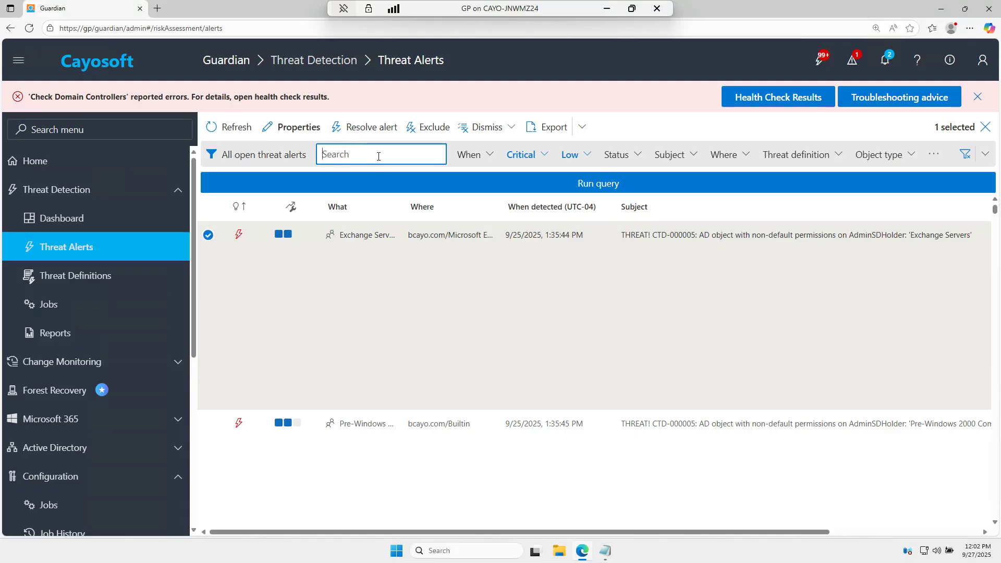
text(admin)
key(Return)
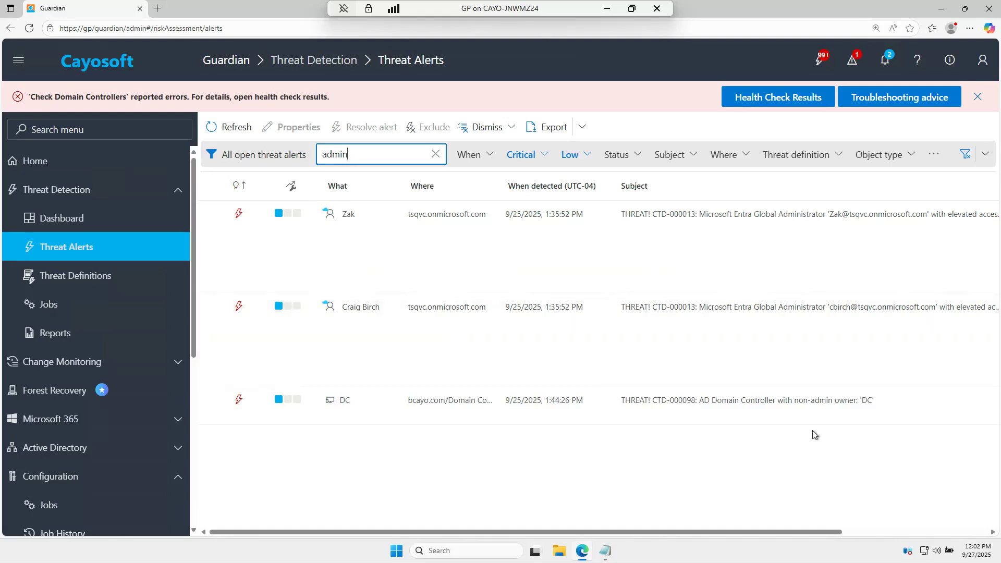
- Clear the search text from the alerts list and dismiss the 'Check Domain Controllers' error banner
click(435, 154)
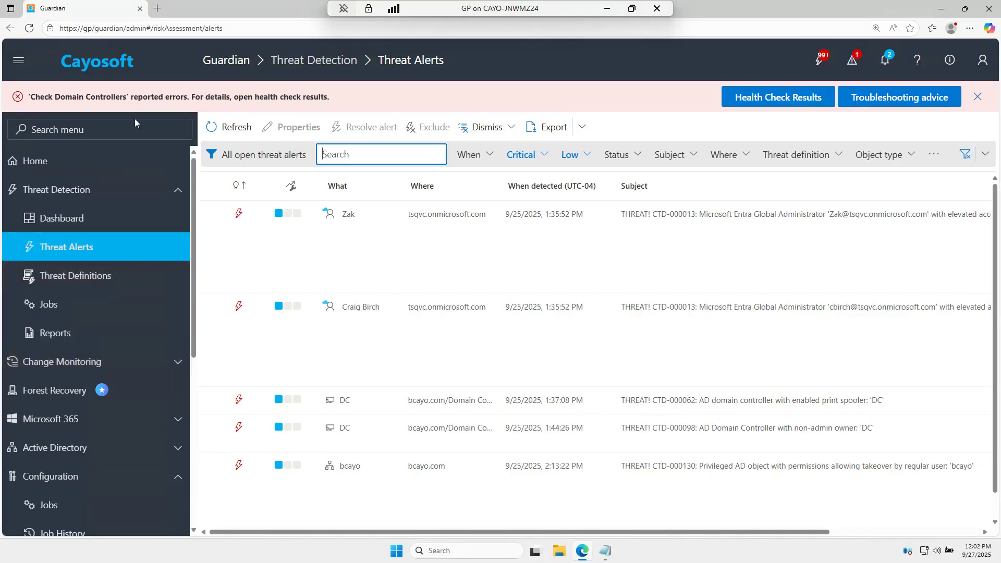
click(979, 98)
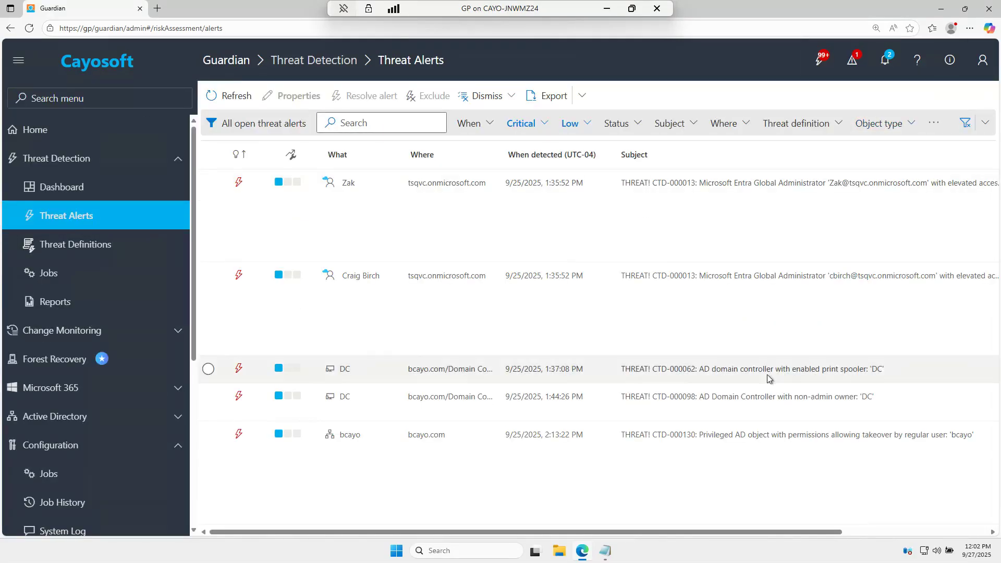